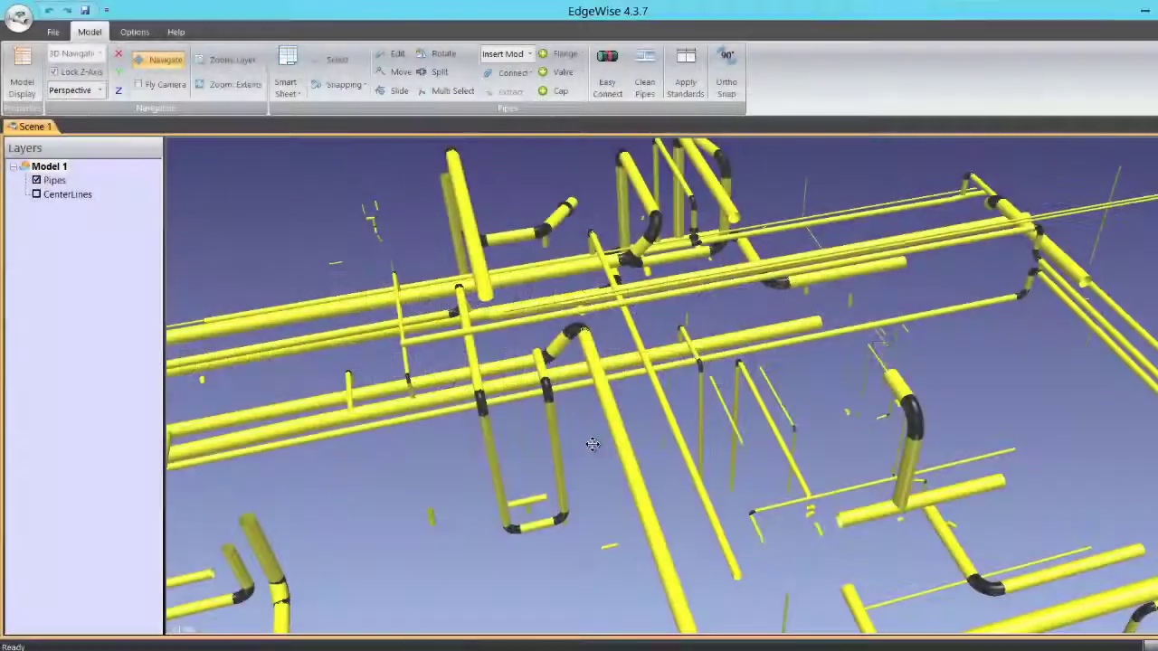
Orbit the pipe model and inspect the imported valve, tee and elbow components.
{"action": "left_click_drag", "start_coordinate": [593, 446], "coordinate": [628, 613]}
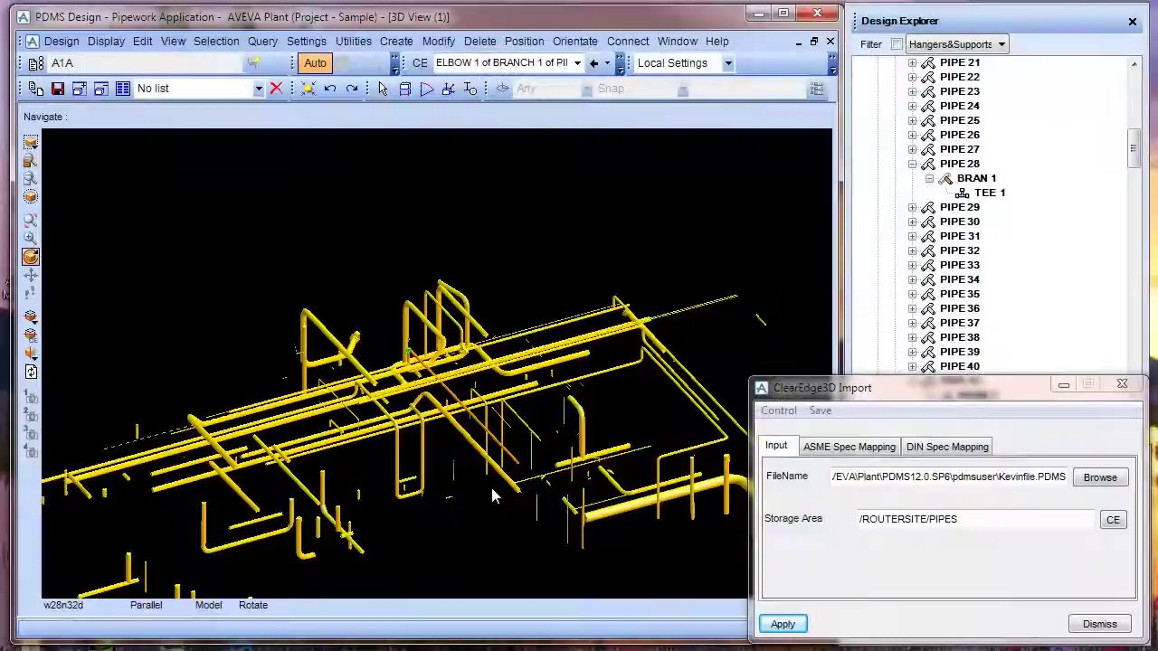
{"action": "left_click_drag", "start_coordinate": [494, 486], "coordinate": [499, 489]}
{"action": "mouse_move", "coordinate": [498, 484]}
{"action": "middle_mouse_down"}
{"action": "mouse_move", "coordinate": [532, 482]}
{"action": "mouse_move", "coordinate": [584, 442]}
{"action": "middle_mouse_up"}
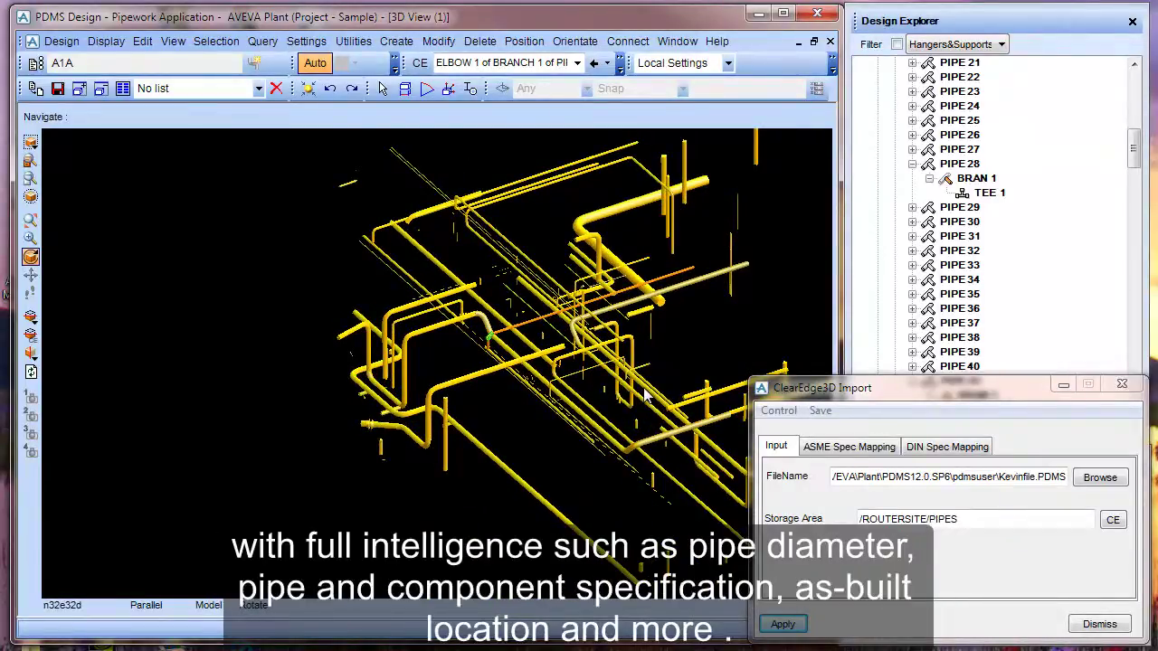
{"action": "mouse_move", "coordinate": [639, 408]}
{"action": "middle_mouse_down"}
{"action": "mouse_move", "coordinate": [625, 407]}
{"action": "mouse_move", "coordinate": [607, 364]}
{"action": "middle_mouse_up"}
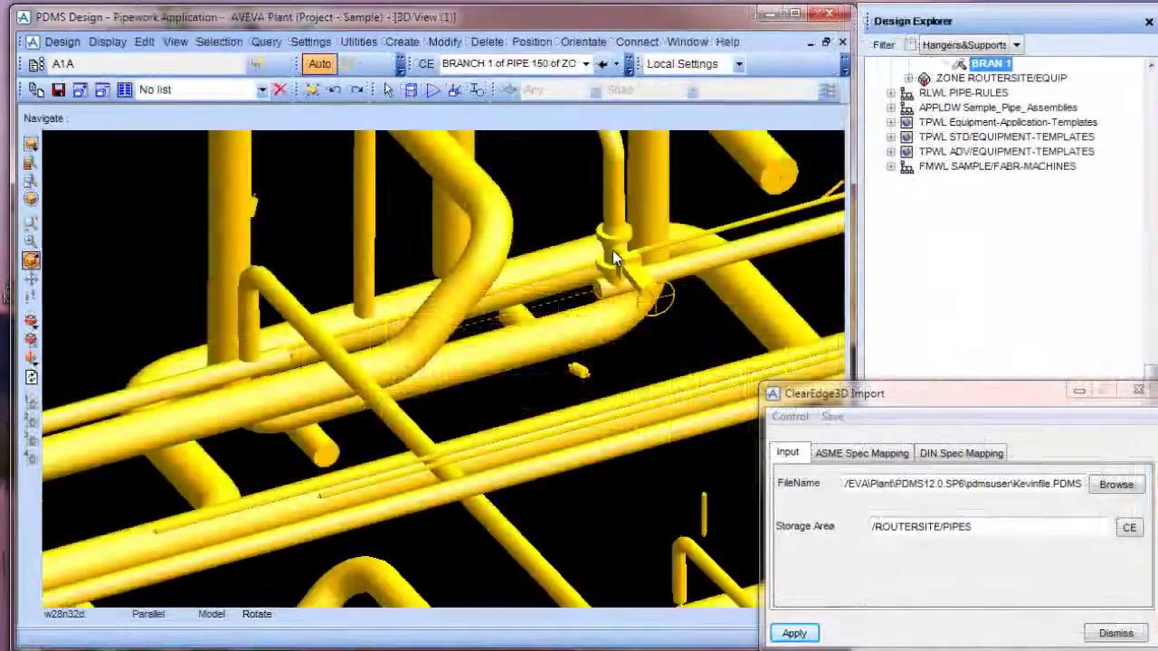
{"action": "left_click", "coordinate": [613, 256]}
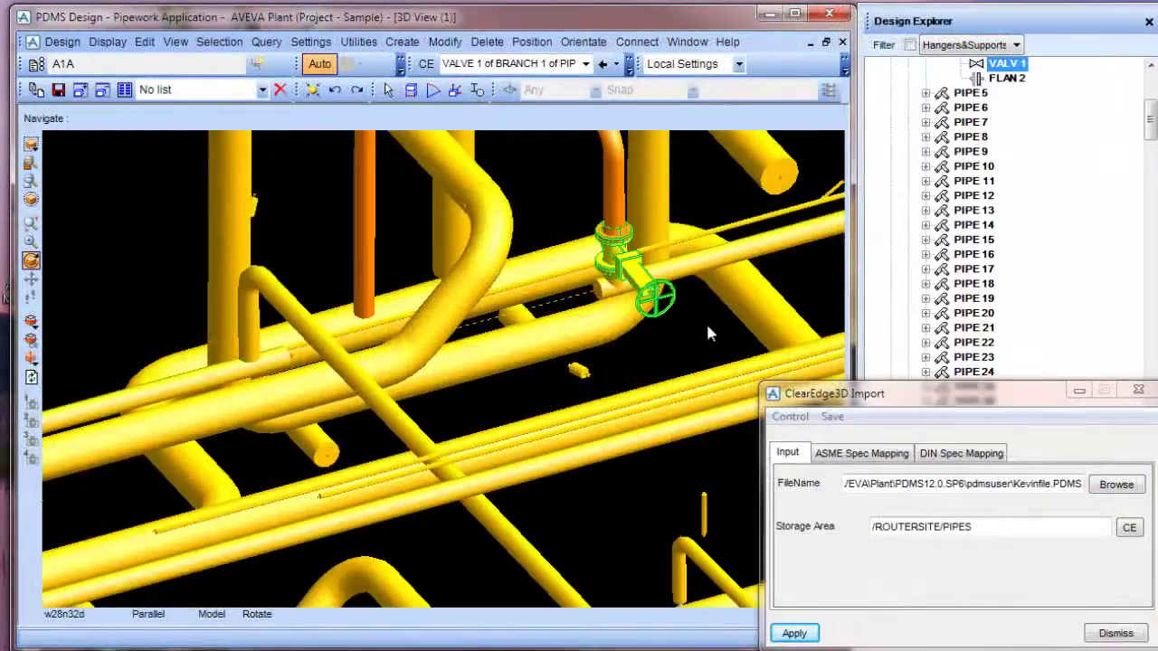
{"action": "left_click", "coordinate": [610, 290]}
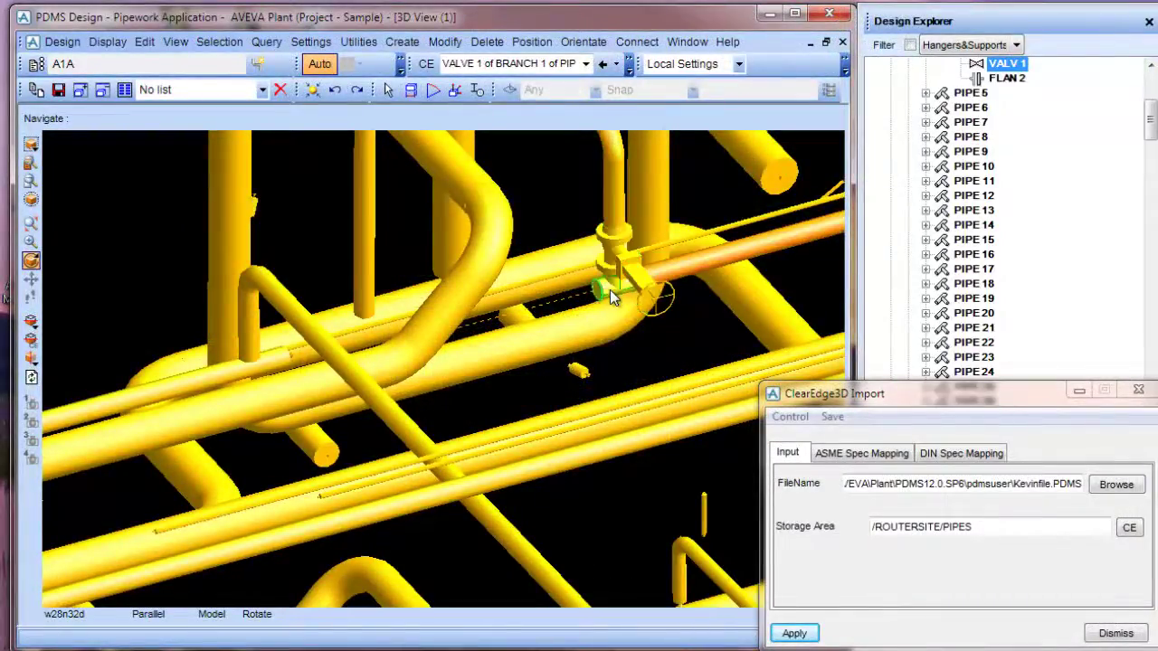
{"action": "left_click", "coordinate": [255, 279]}
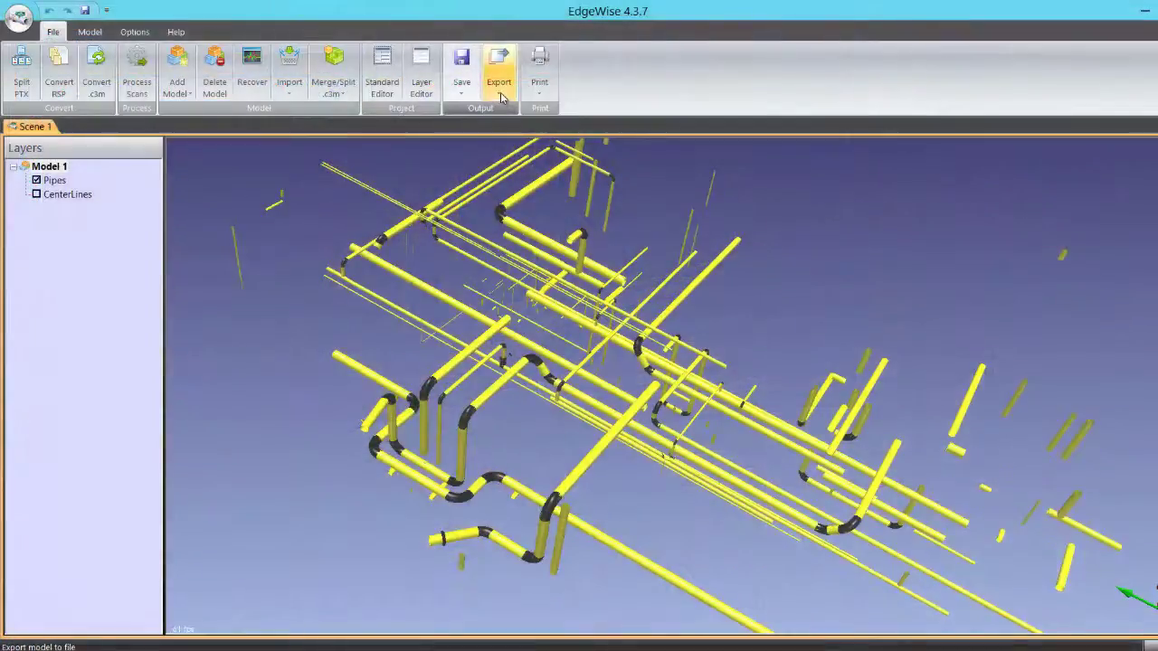
Export the pipes in PDMS format and save the file as Model 1.
{"action": "left_click", "coordinate": [502, 97]}
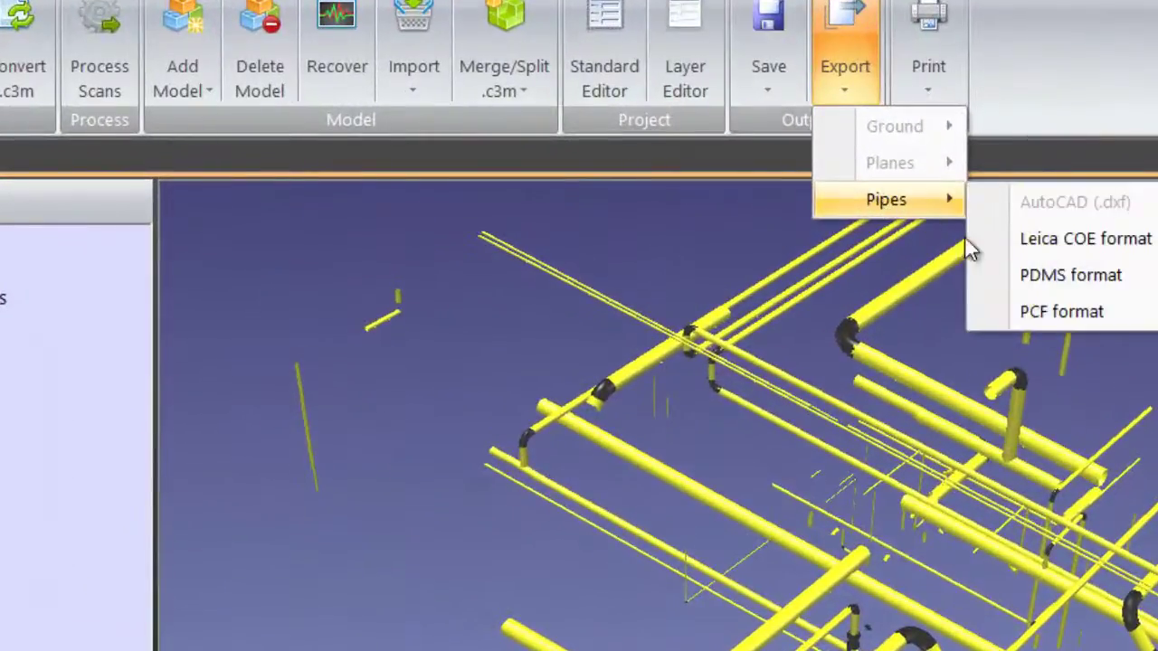
{"action": "mouse_move", "coordinate": [887, 199]}
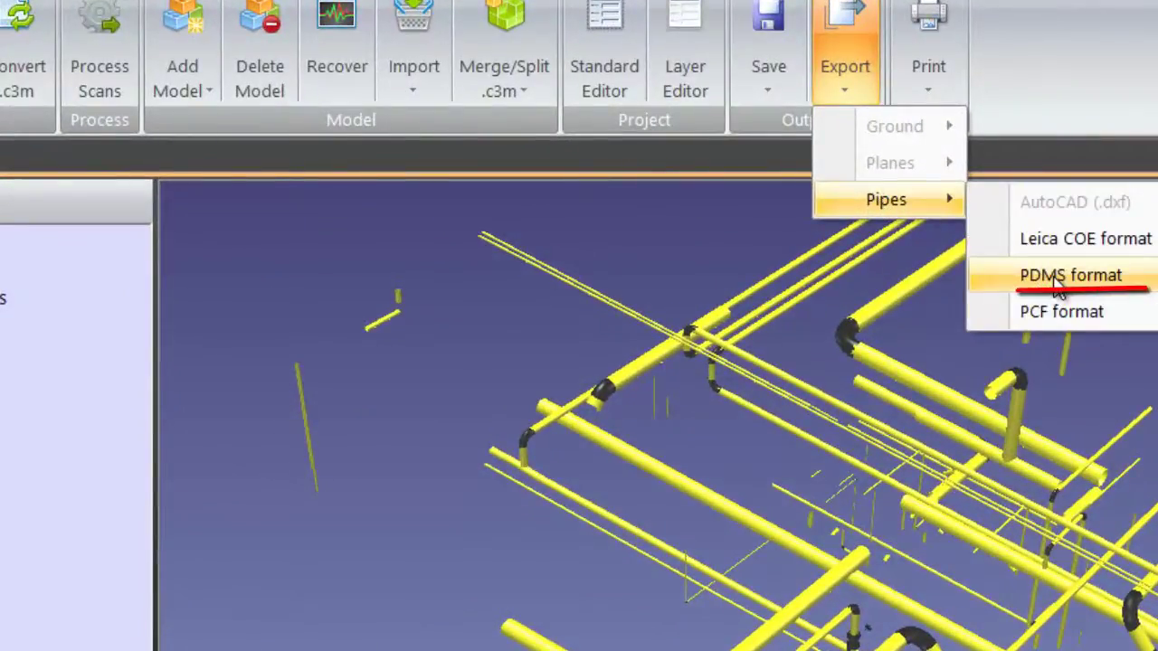
{"action": "left_click", "coordinate": [1052, 275]}
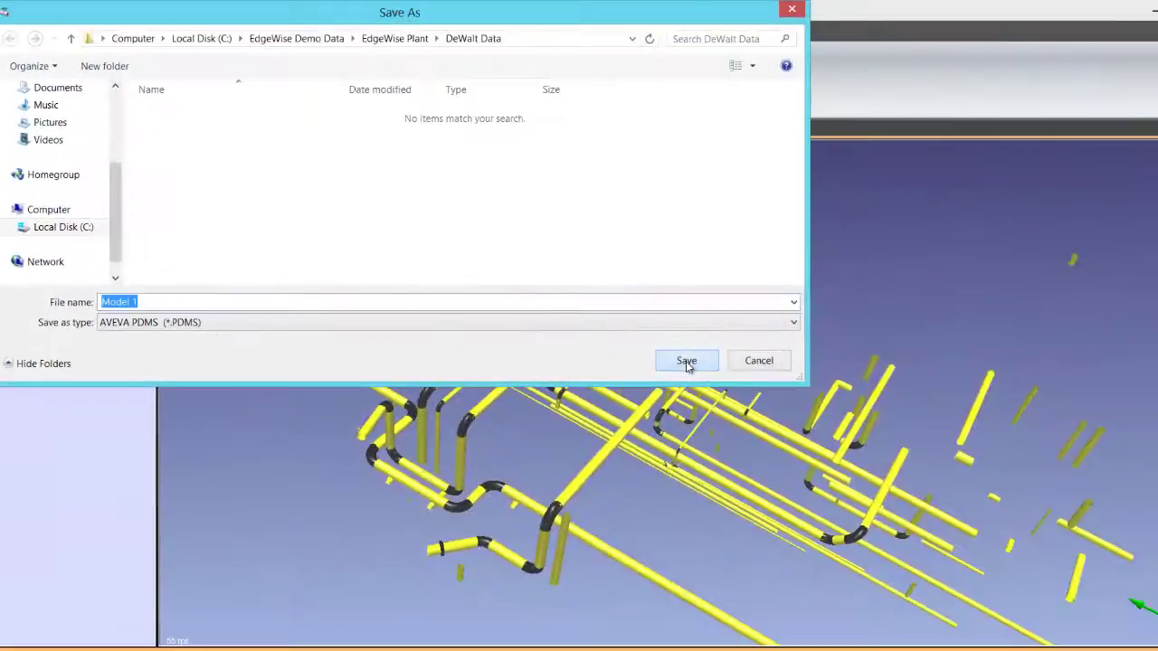
{"action": "left_click", "coordinate": [687, 362]}
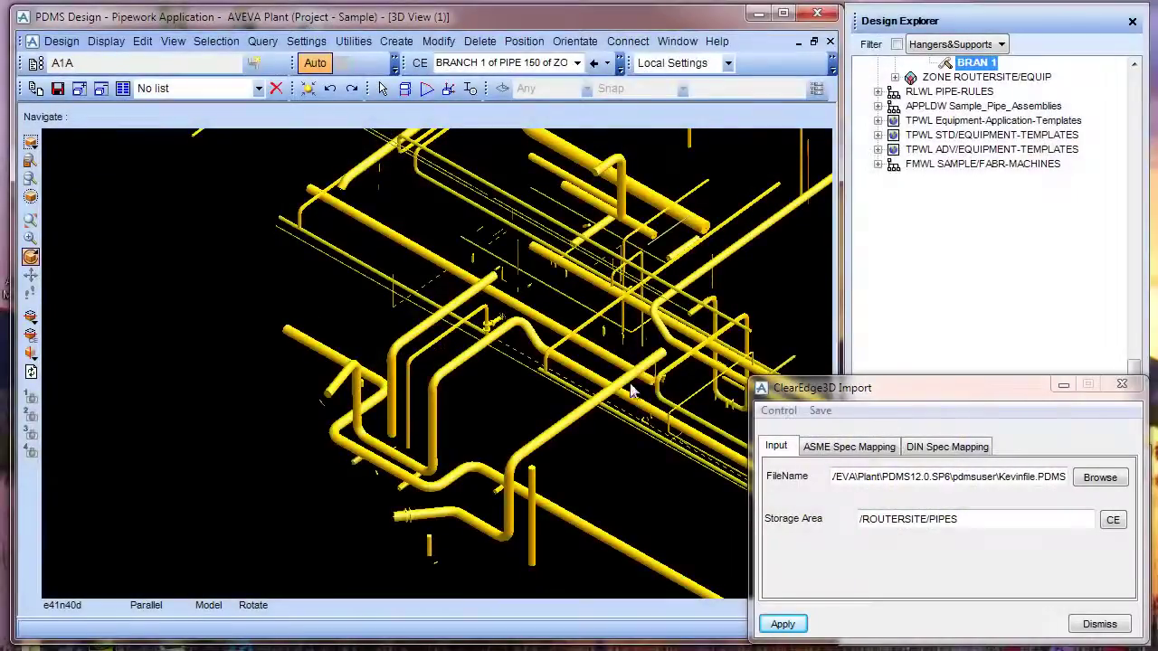
Switch PDMS to the Pipework application and list the Create options, including ClearEdge3d Import.
{"action": "middle_click_drag", "start_coordinate": [673, 371], "coordinate": [503, 444]}
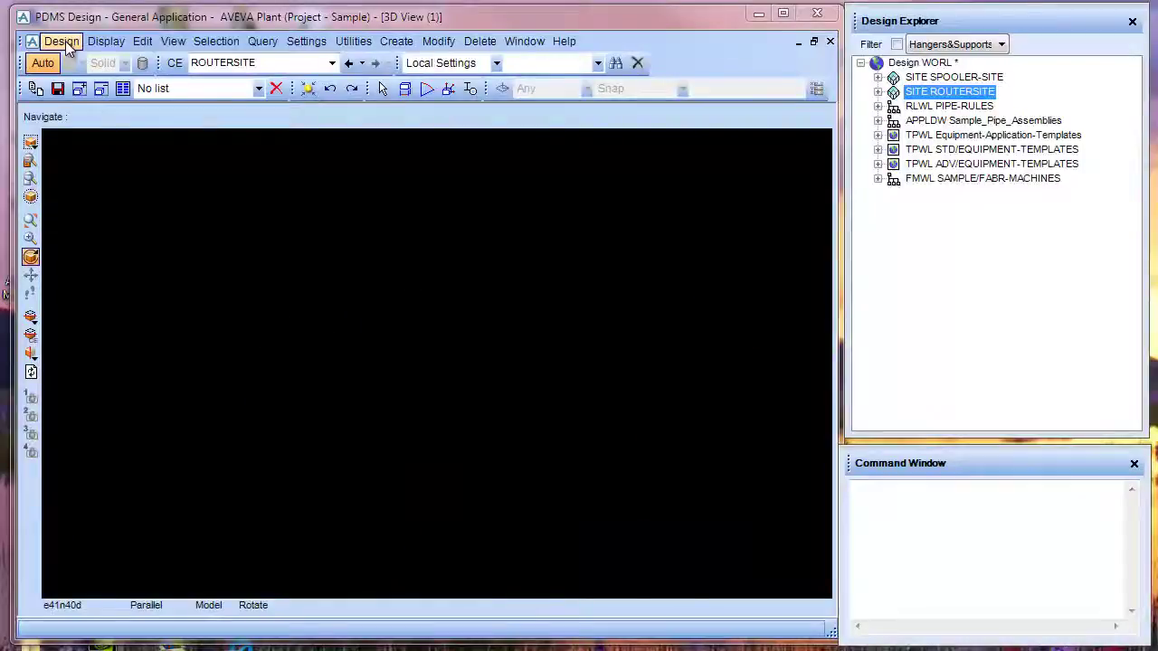
{"action": "left_click", "coordinate": [65, 40]}
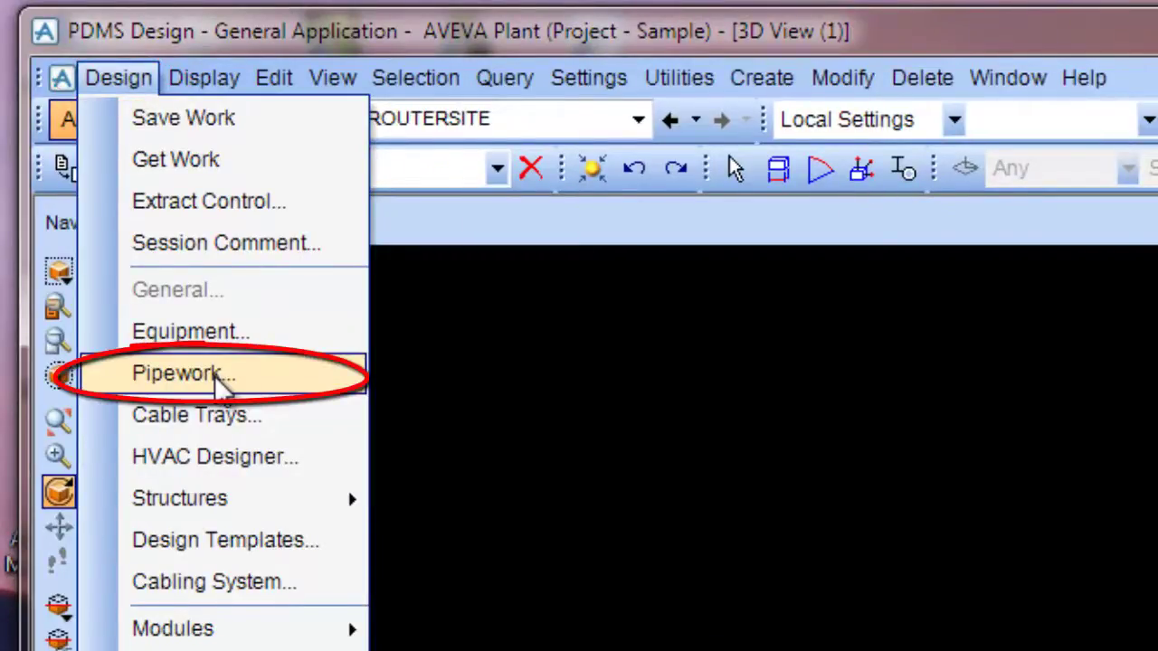
{"action": "left_click", "coordinate": [222, 378]}
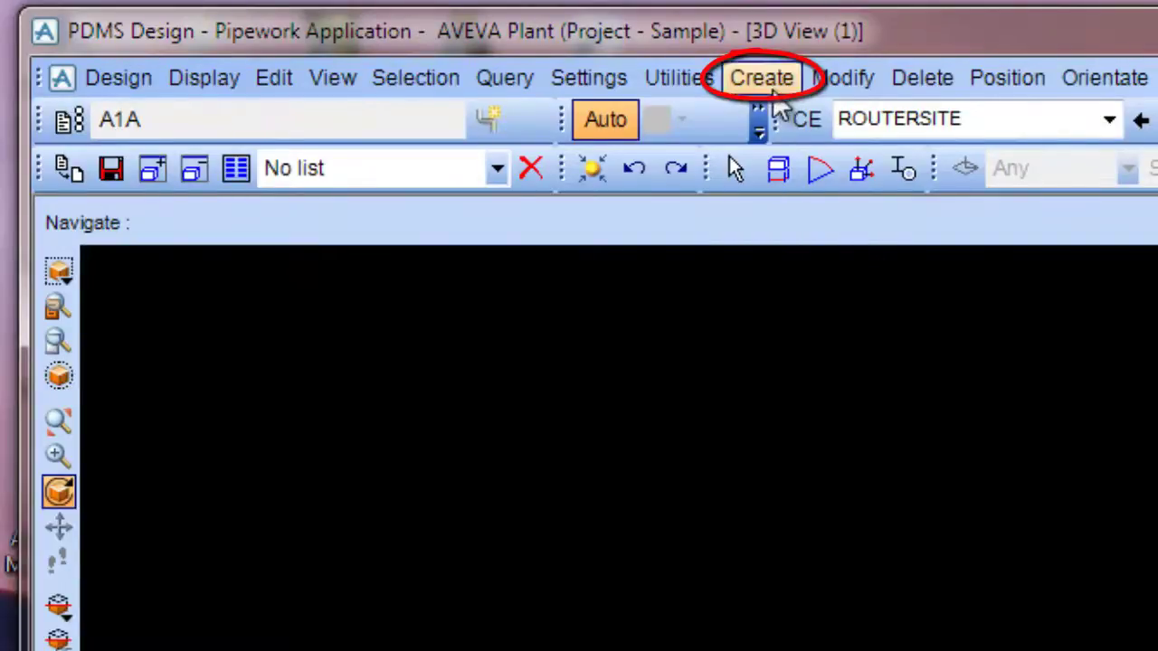
{"action": "left_click", "coordinate": [774, 88]}
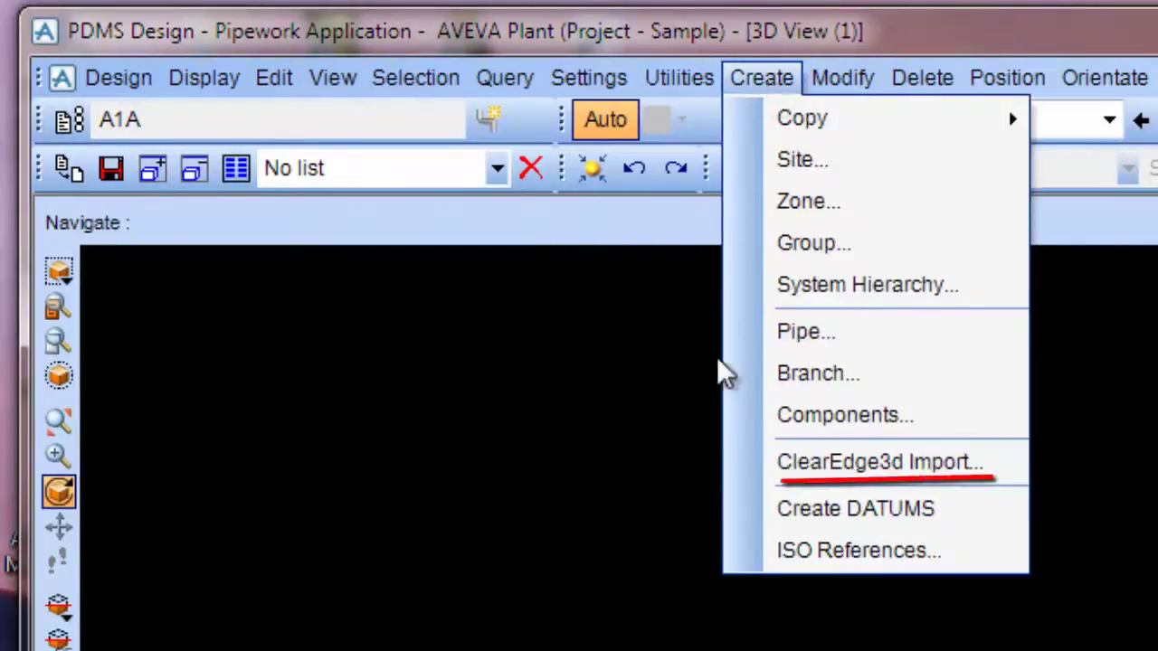
Start ClearEdge3d Import, review ASME 150/300/400 mappings to A1A, A300, C2A, then return to Input.
{"action": "left_click", "coordinate": [938, 477]}
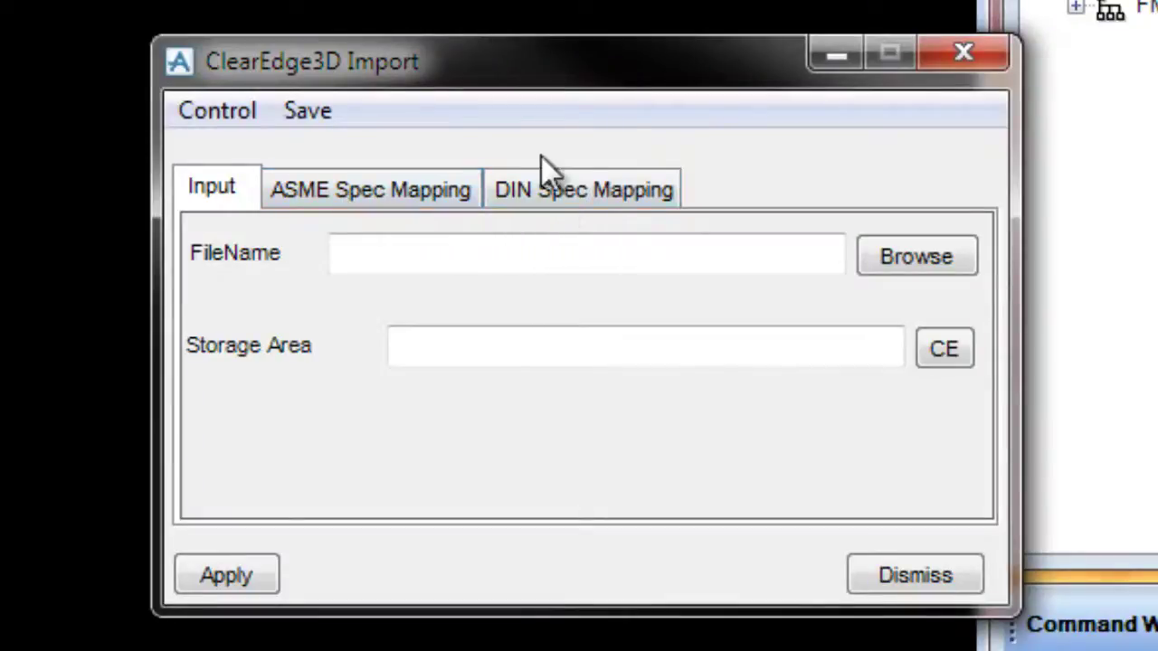
{"action": "left_click", "coordinate": [353, 192]}
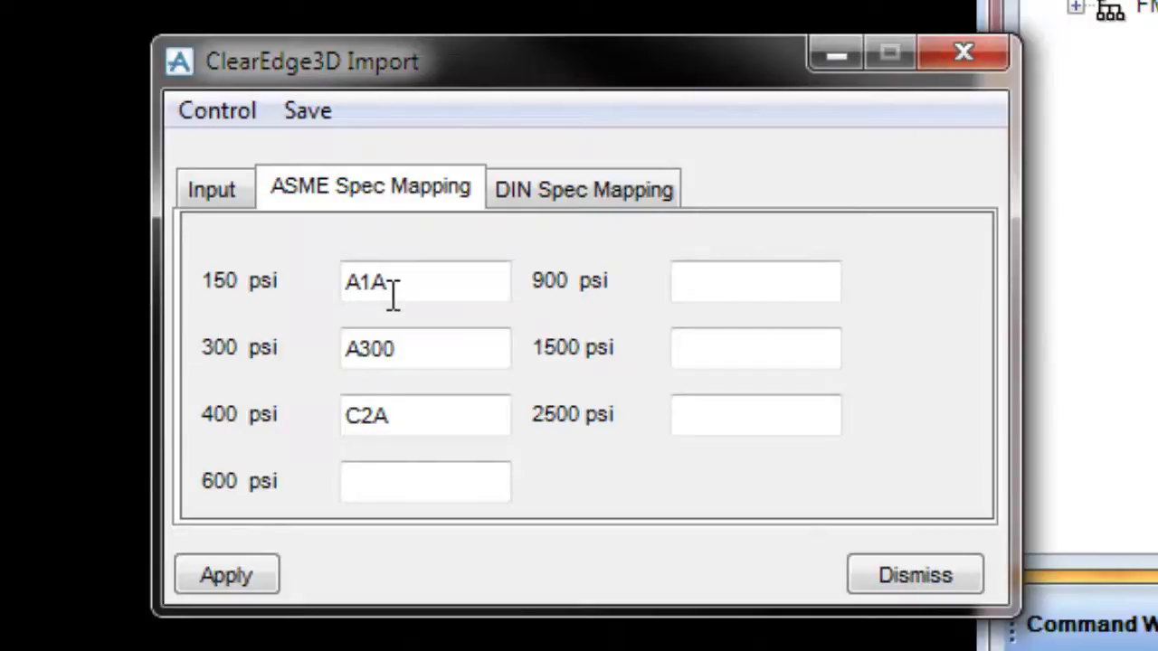
{"action": "left_click", "coordinate": [203, 188]}
{"action": "left_click", "coordinate": [418, 346]}
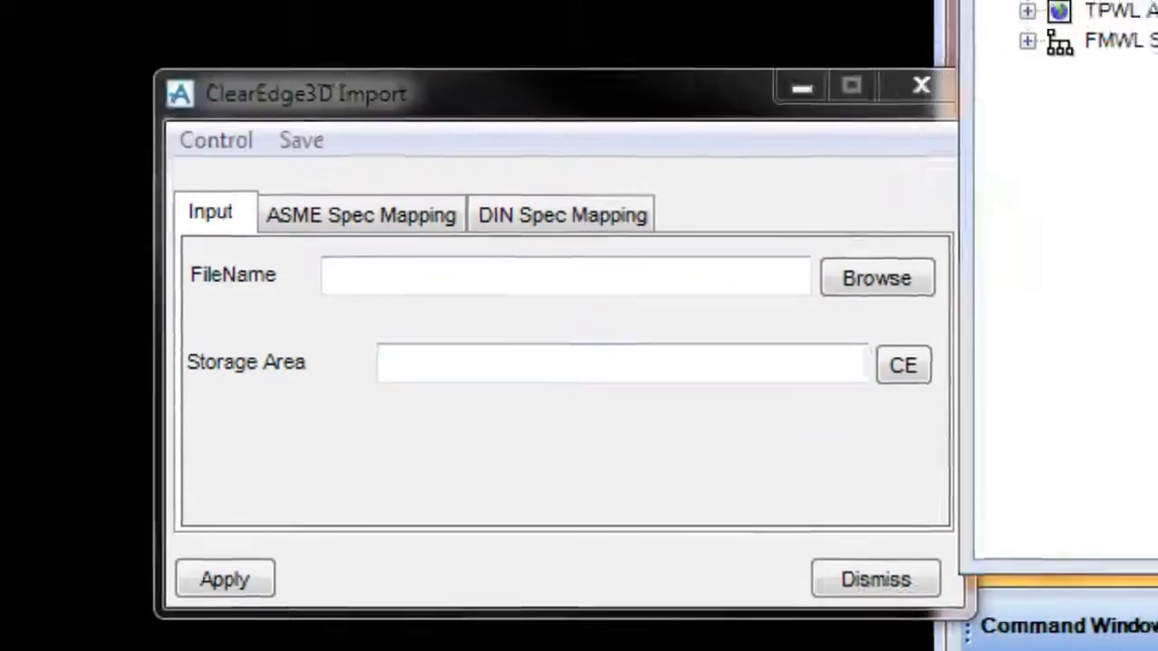
Set the import storage area to /ROUTERSITE/PIPES and the input file to Kevinfile.PDMS.
{"action": "left_click", "coordinate": [870, 181]}
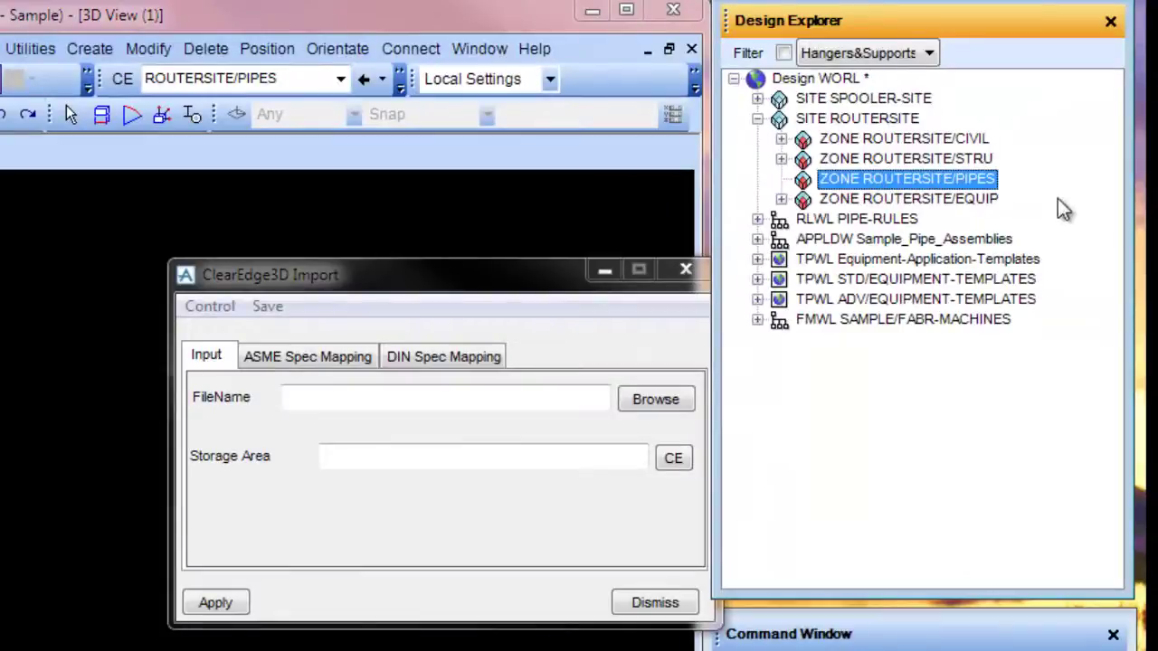
{"action": "left_click", "coordinate": [675, 461]}
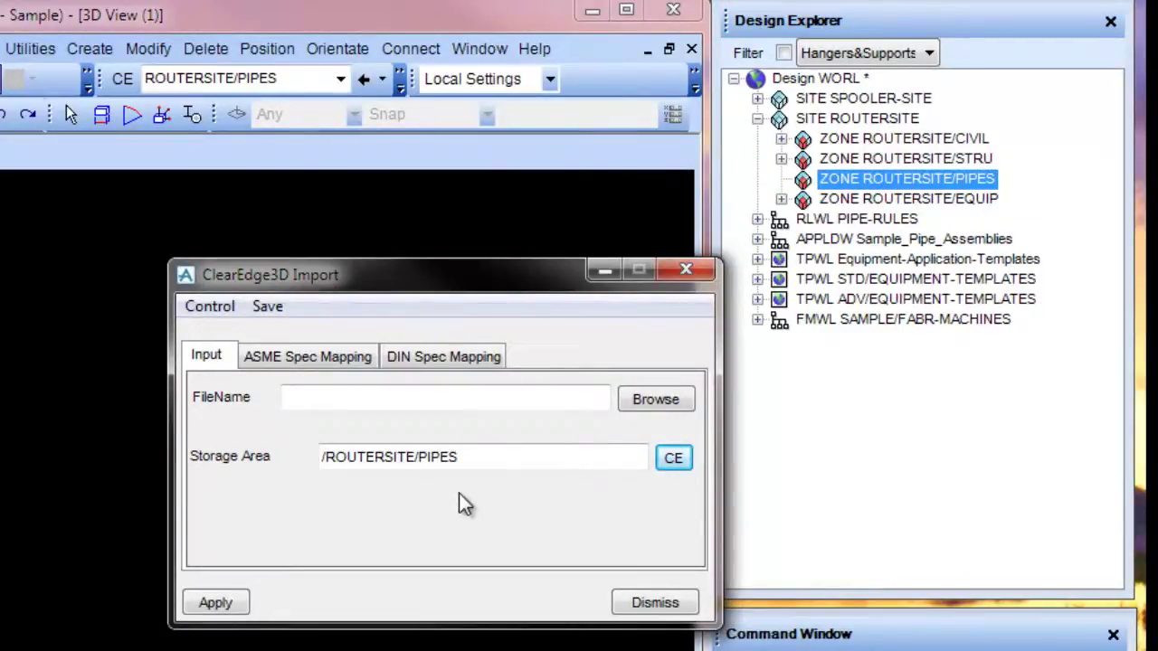
{"action": "left_click", "coordinate": [665, 399]}
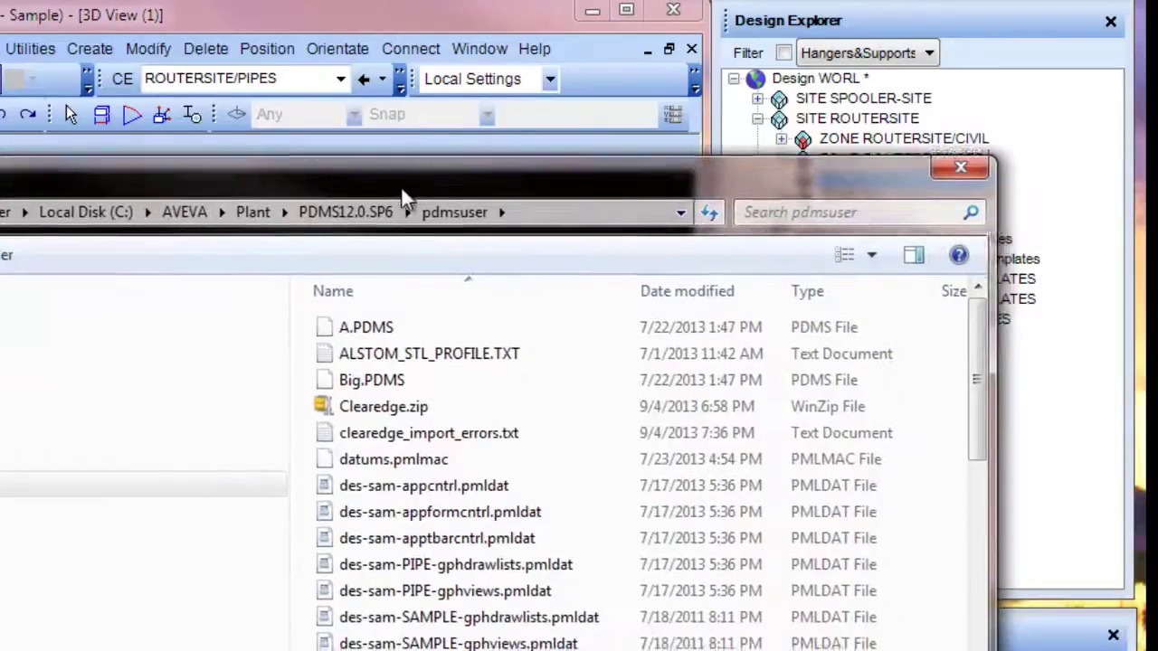
{"action": "left_click_drag", "start_coordinate": [975, 380], "coordinate": [975, 472]}
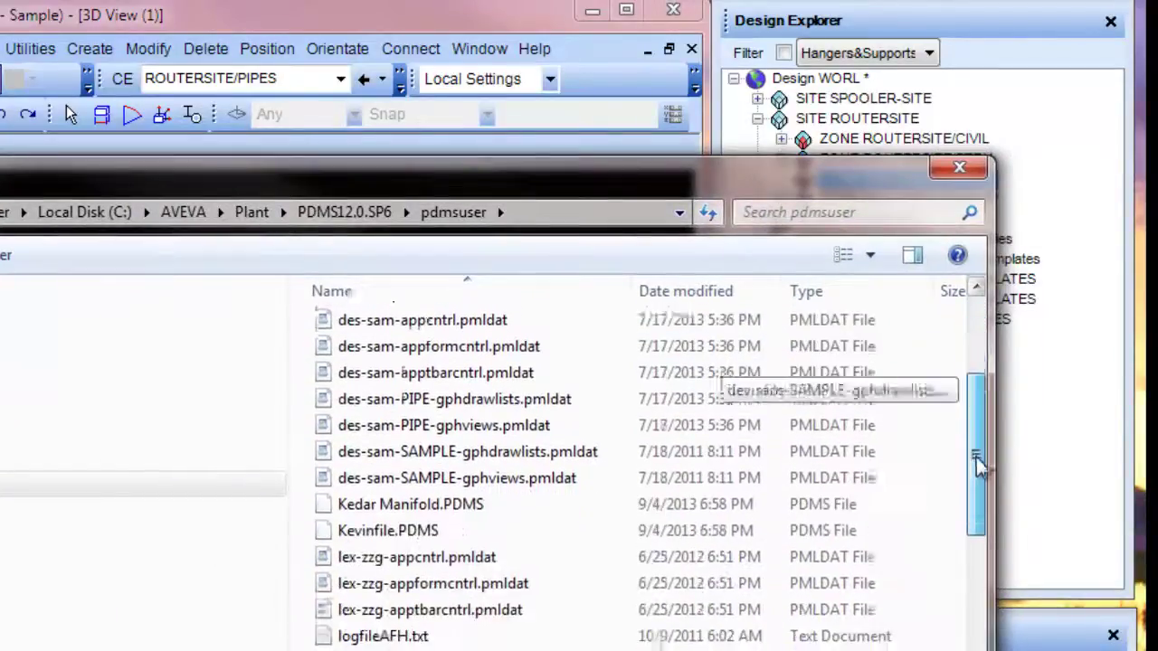
{"action": "left_click", "coordinate": [353, 489]}
{"action": "double_click", "coordinate": [353, 488]}
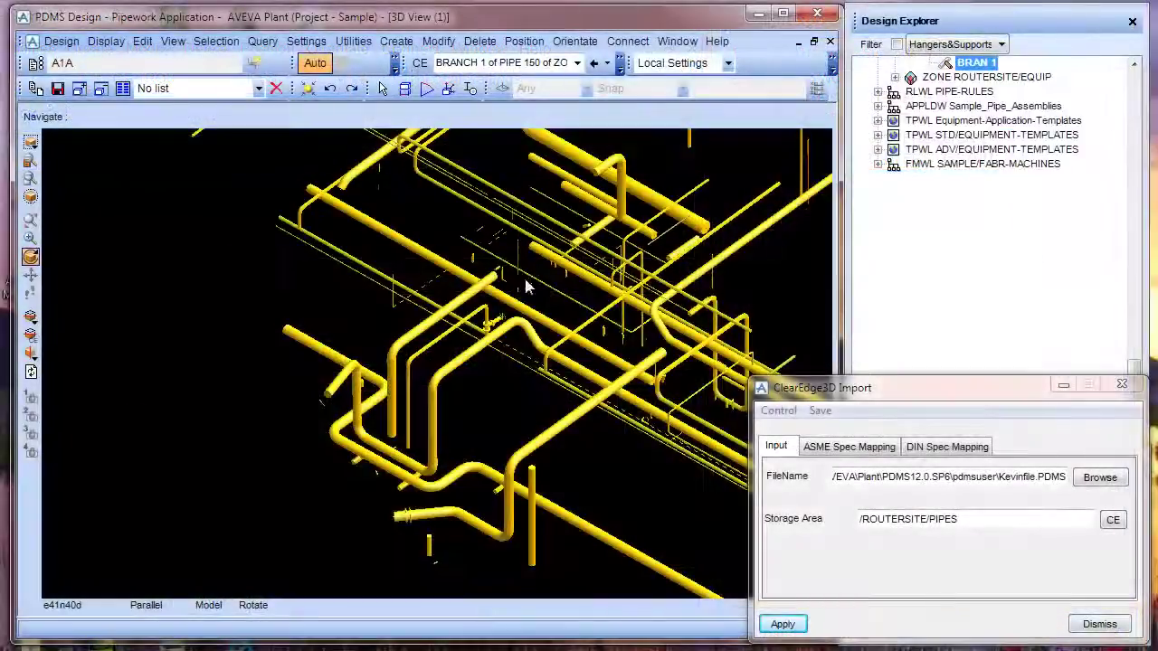
{"action": "middle_click_drag", "start_coordinate": [674, 368], "coordinate": [464, 460]}
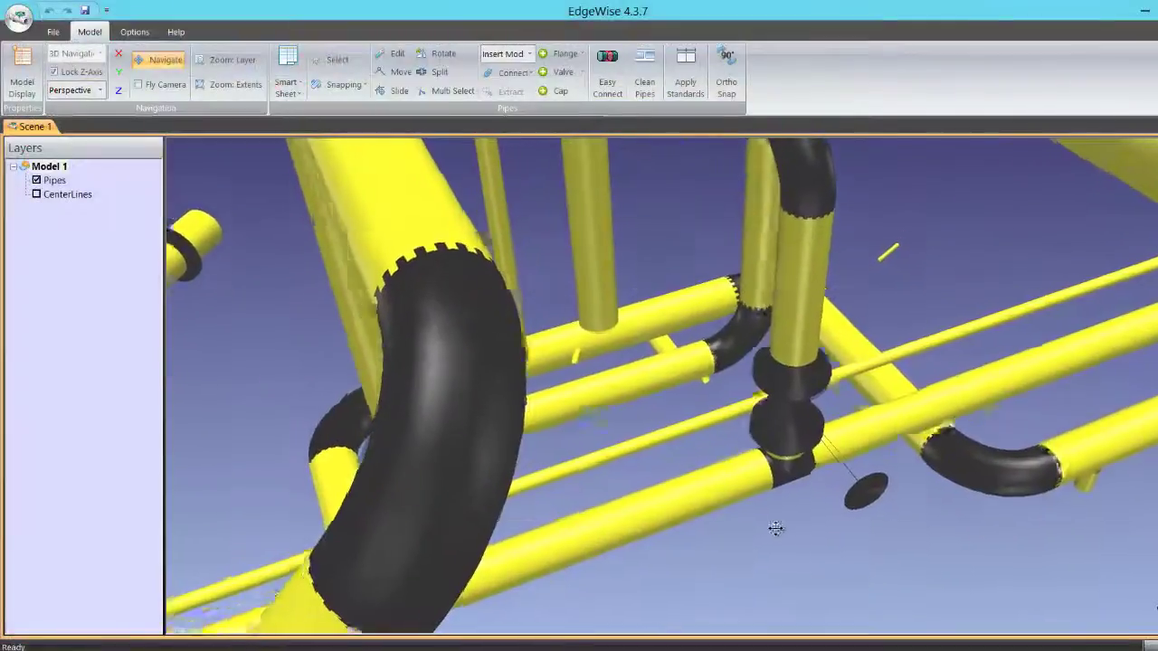
{"action": "mouse_move", "coordinate": [776, 530]}
{"action": "left_mouse_down"}
{"action": "mouse_move", "coordinate": [846, 477]}
{"action": "mouse_move", "coordinate": [892, 468]}
{"action": "mouse_move", "coordinate": [869, 458]}
{"action": "mouse_move", "coordinate": [734, 489]}
{"action": "mouse_move", "coordinate": [720, 525]}
{"action": "mouse_move", "coordinate": [729, 554]}
{"action": "left_mouse_up"}
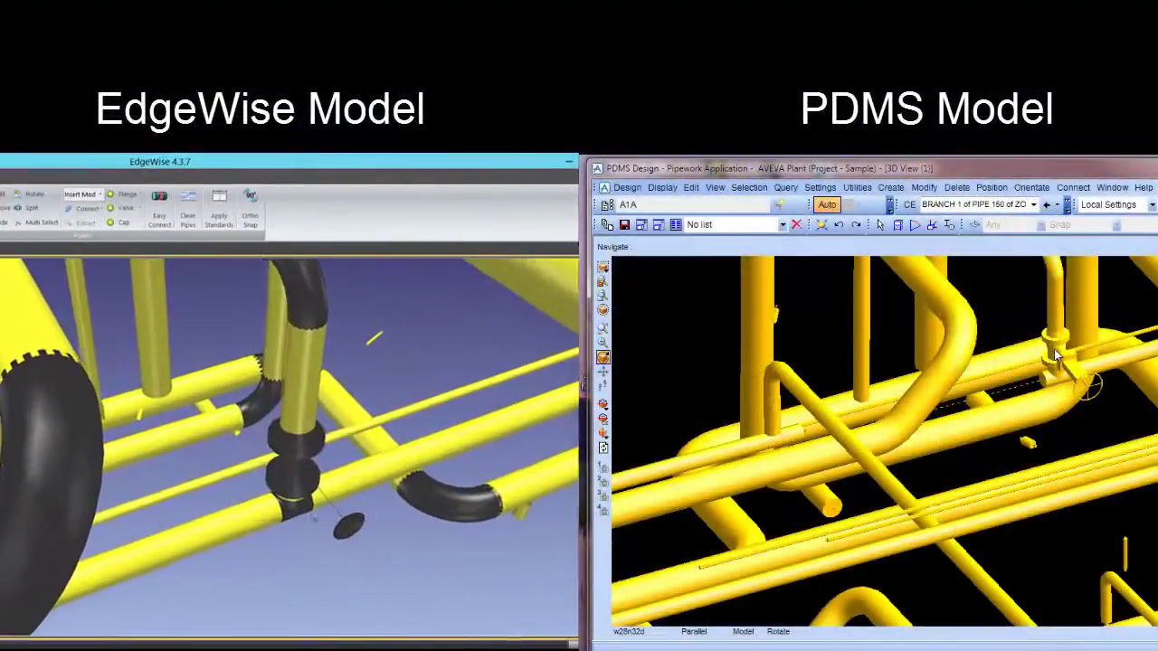
{"action": "left_click", "coordinate": [1054, 360]}
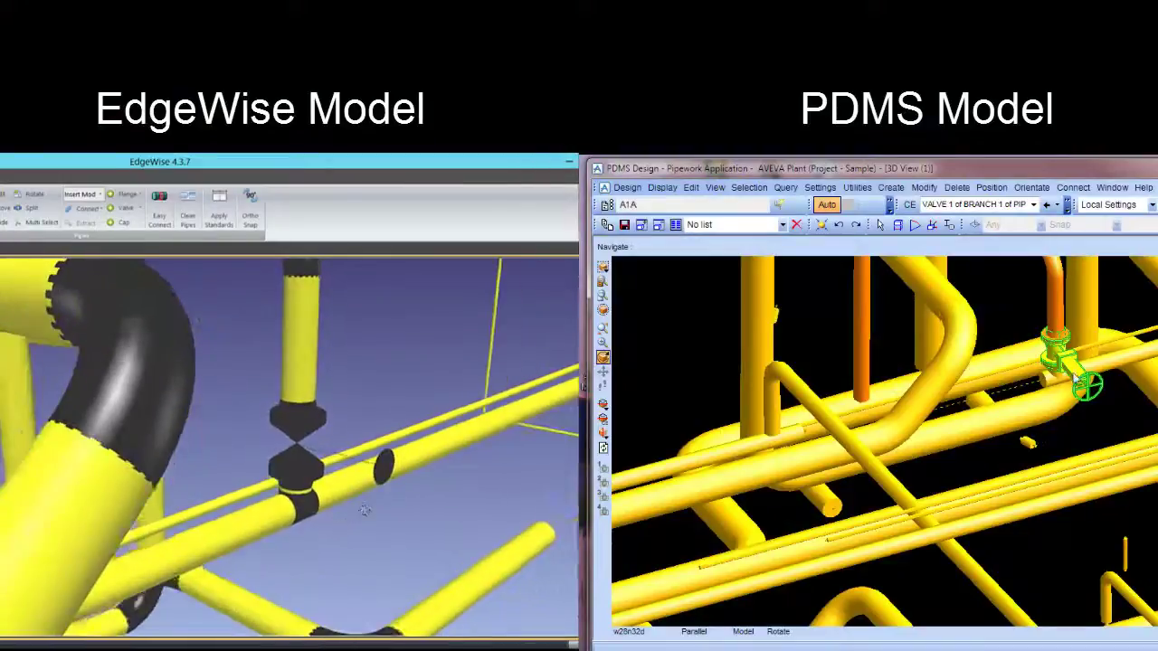
{"action": "left_click", "coordinate": [774, 376]}
{"action": "middle_click_drag", "start_coordinate": [899, 410], "coordinate": [997, 455]}
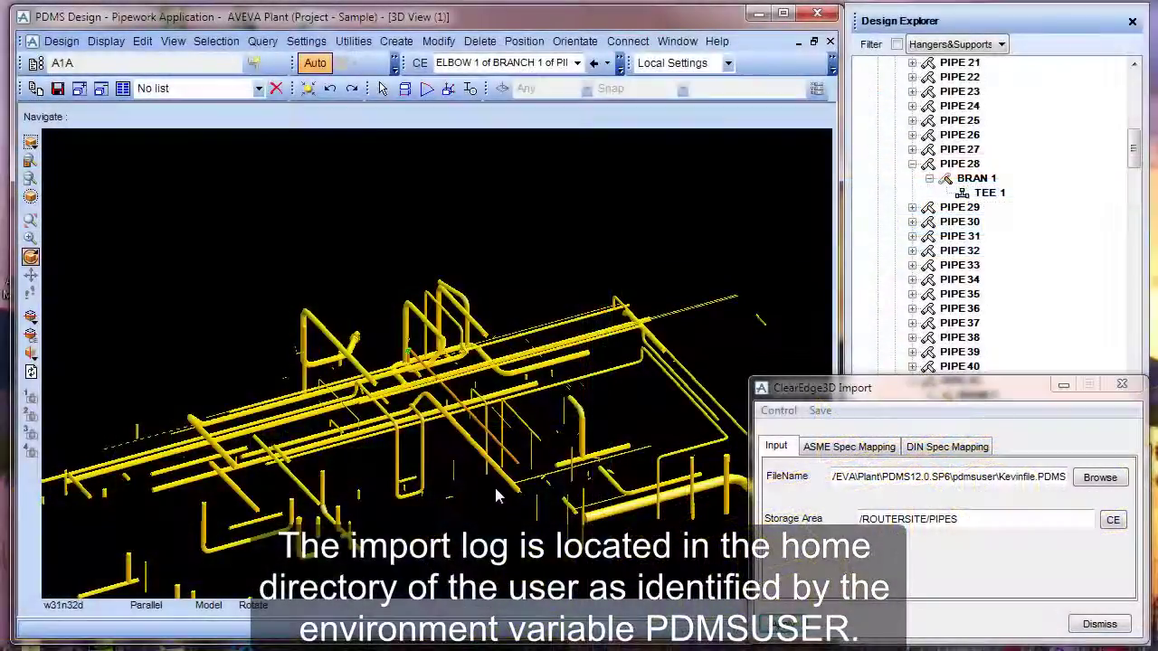
{"action": "middle_click_drag", "start_coordinate": [494, 484], "coordinate": [582, 442]}
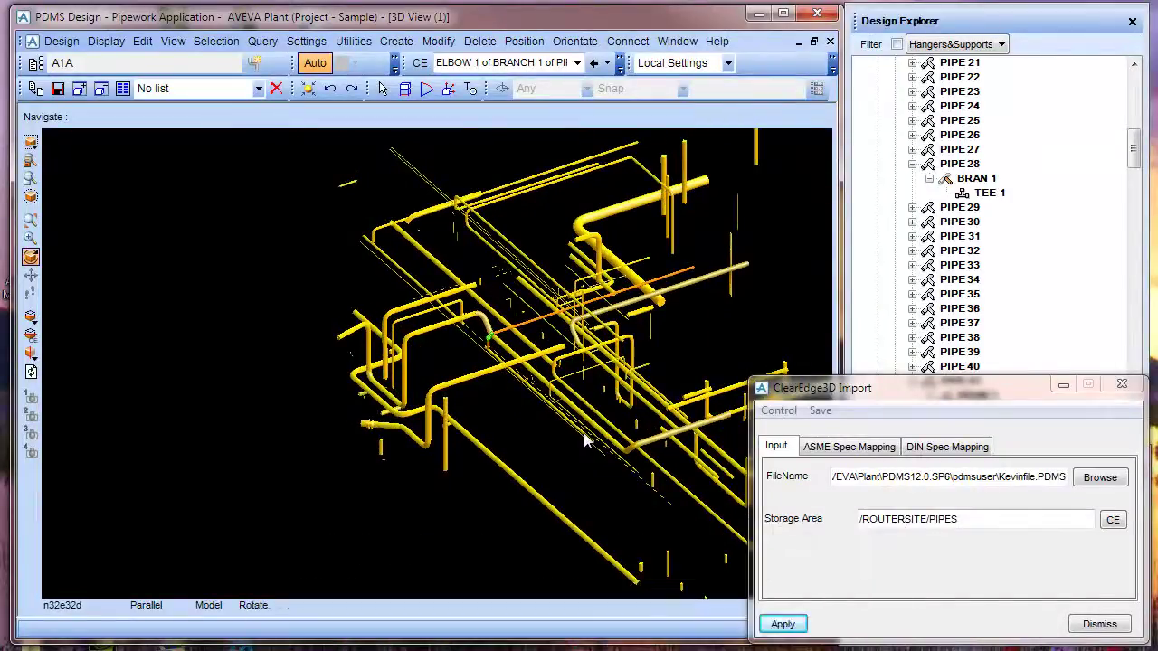
{"action": "mouse_move", "coordinate": [633, 418]}
{"action": "middle_mouse_down"}
{"action": "mouse_move", "coordinate": [613, 362]}
{"action": "mouse_move", "coordinate": [603, 400]}
{"action": "mouse_move", "coordinate": [597, 388]}
{"action": "middle_mouse_up"}
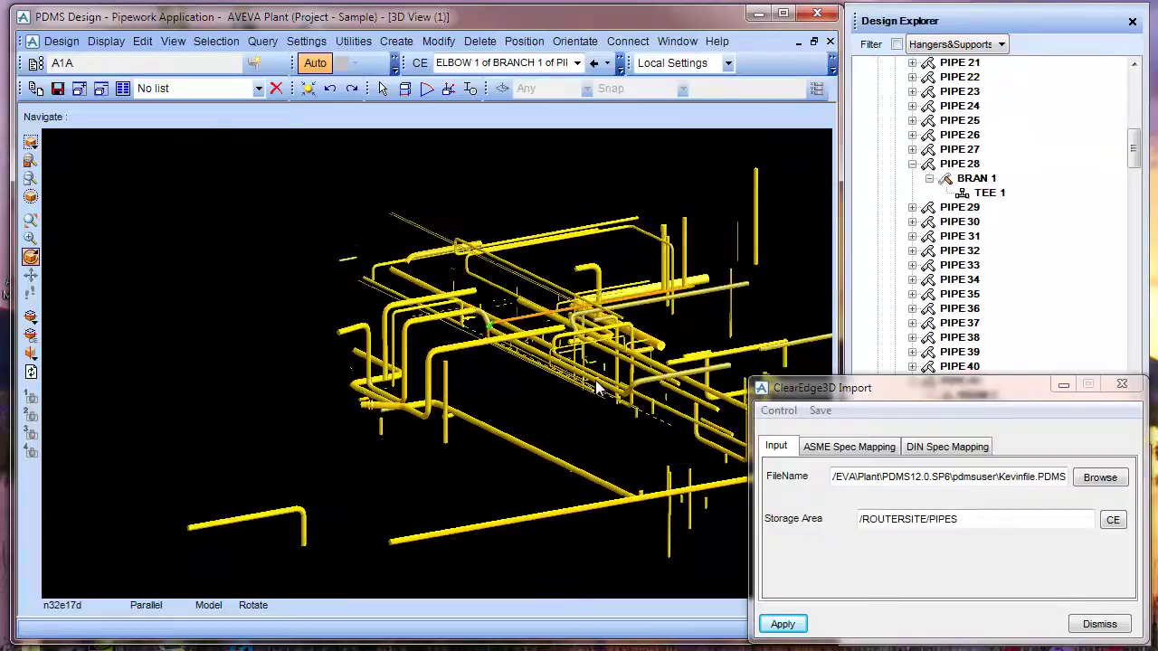